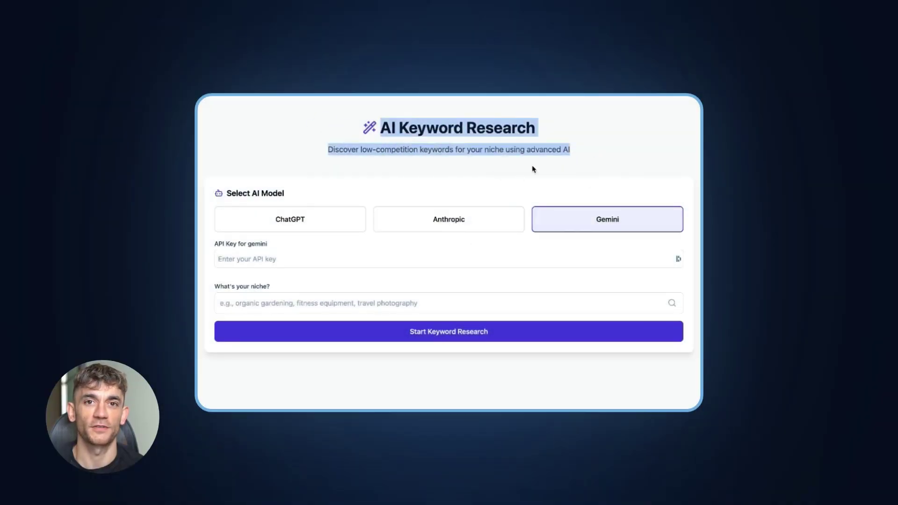
Start a Canvas-mode chat and paste in the keyword research tool prompt.
click(524, 181)
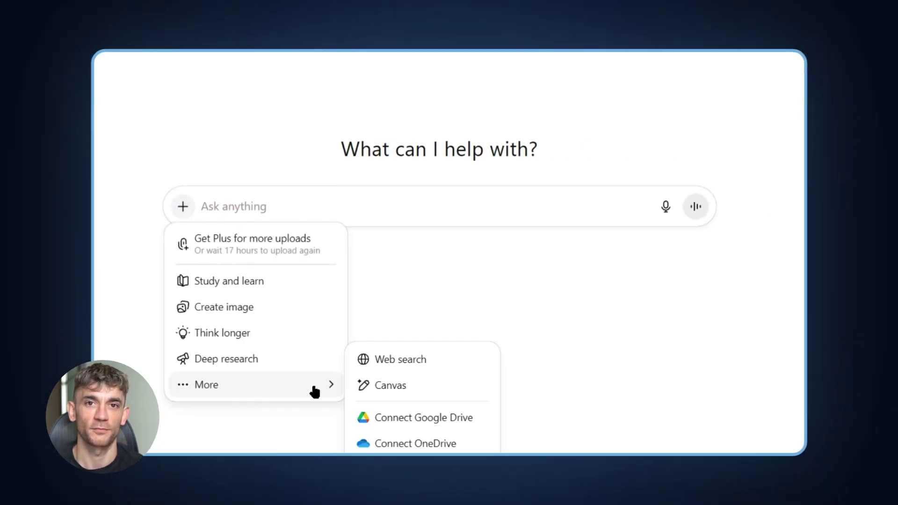
click(383, 386)
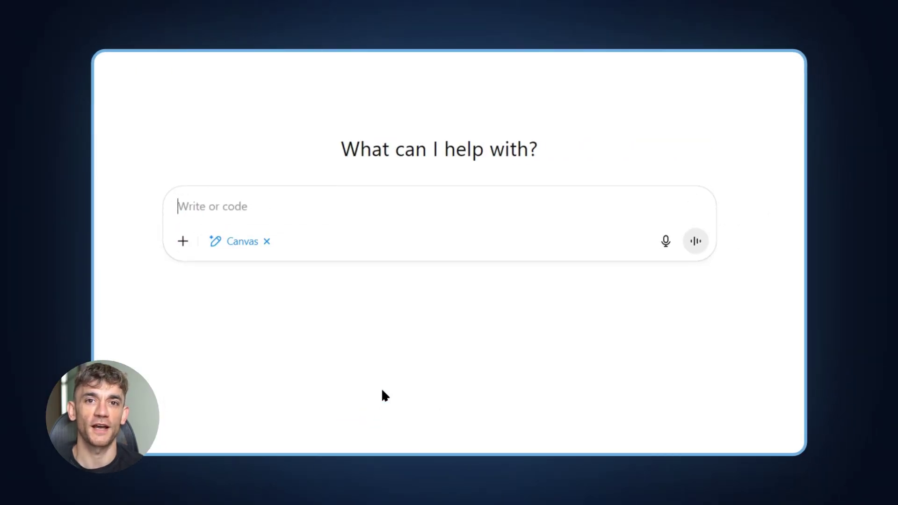
text(Create a keyword research tool: Dropdown box to select their preferred AI model e.g. Claude / ChatGPT / Gemini etc. Try to use all the main ones. People have to plug in their API key for the AI model. Ask them what their niche is → Then have a button to click "Start Keyword Research." Find low competition keywords: relevant to the niche, long tail, actually being searched for. With the keywords, don’t go too long tail so there’ll be no search volume — you have to get the right balance. Cluster the keywords into relevant categories. Make sure the API key form from Google Studio actually works.)
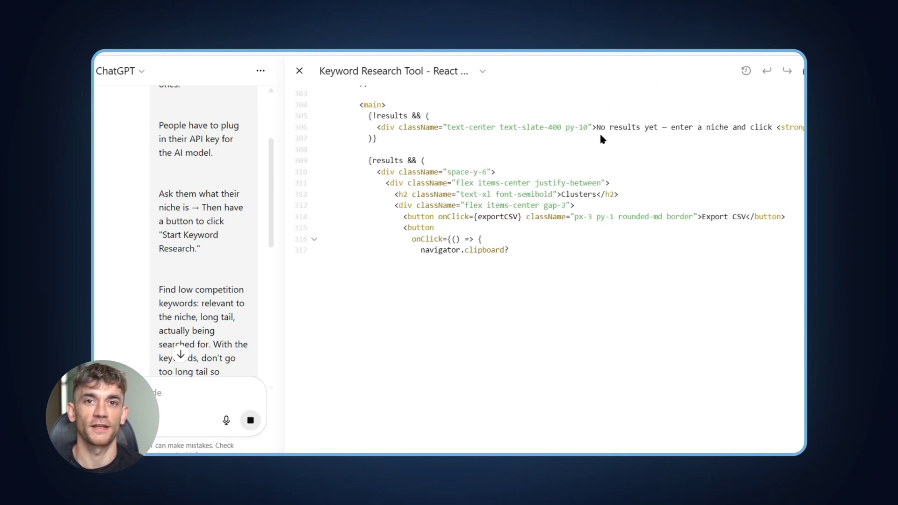
Switch to the AI Keyword Research tab with its model, API key and niche fields.
click(109, 71)
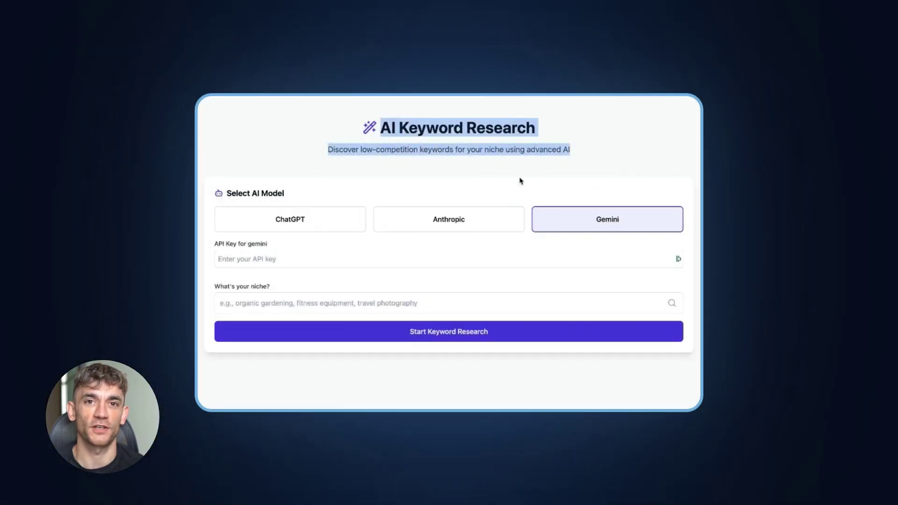
click(522, 182)
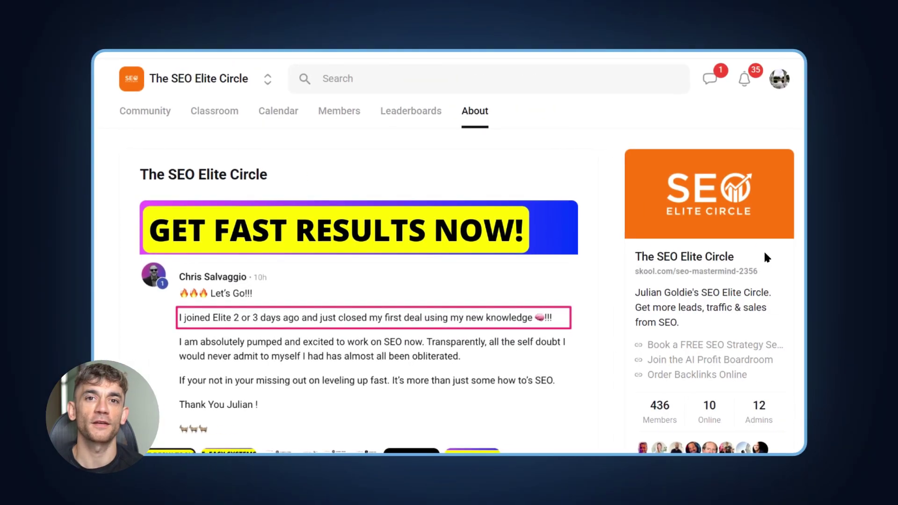
Browse The SEO Elite Circle's Calendar, Classroom and Community pages on Skool.
drag(763, 251, 620, 262)
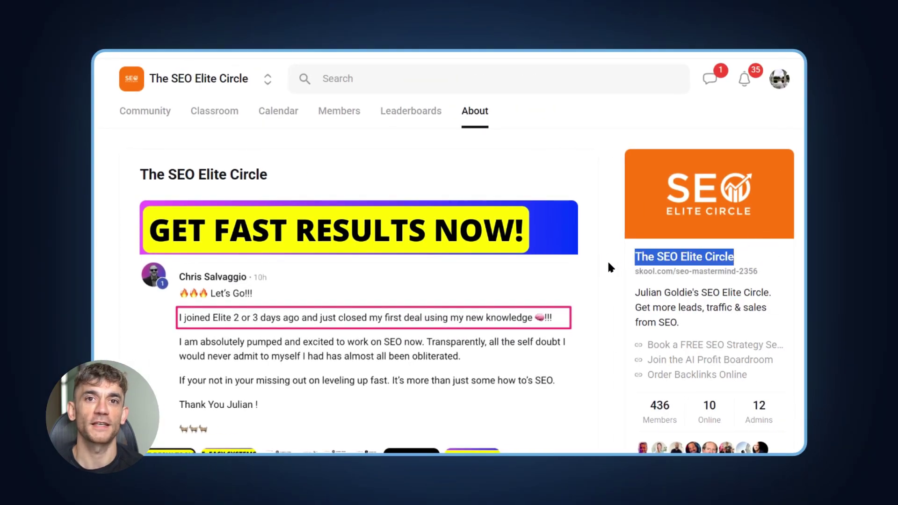
scroll(607, 259, down, 5)
scroll(607, 260, up, 5)
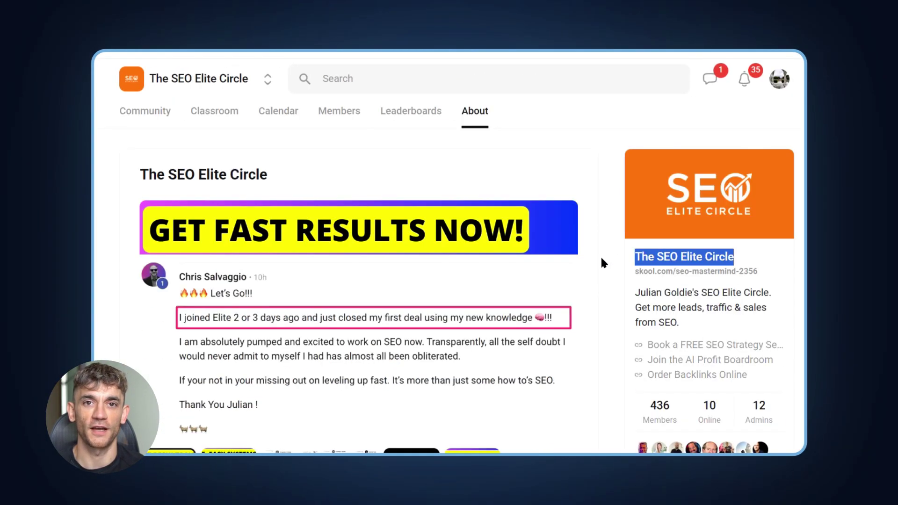
click(264, 112)
scroll(685, 287, down, 1)
scroll(449, 281, down, 3)
scroll(449, 280, up, 4)
click(220, 122)
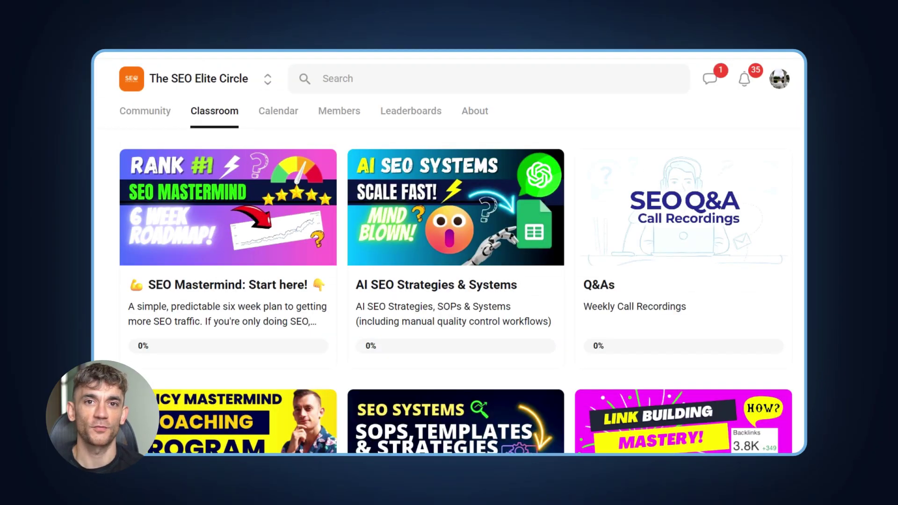
scroll(449, 280, down, 5)
scroll(450, 281, down, 2)
scroll(449, 280, down, 2)
scroll(449, 281, down, 3)
scroll(450, 281, down, 5)
scroll(449, 281, up, 15)
click(154, 113)
scroll(352, 280, down, 5)
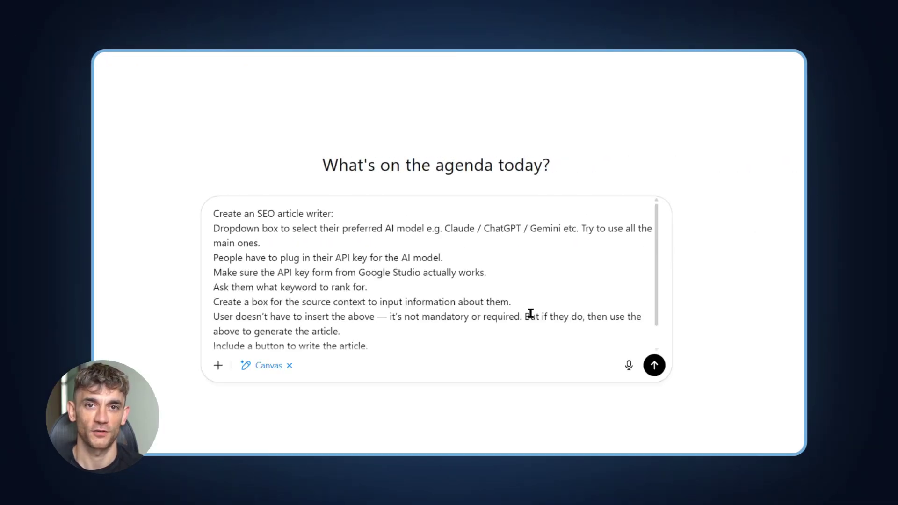
Append the closing instruction line to the article writer prompt and send it.
right_click(544, 310)
click(495, 312)
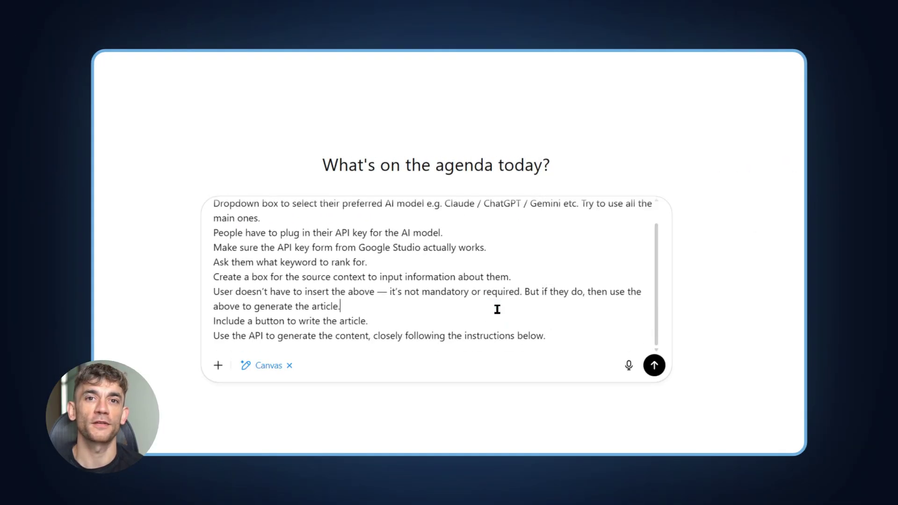
scroll(496, 310, up, 1)
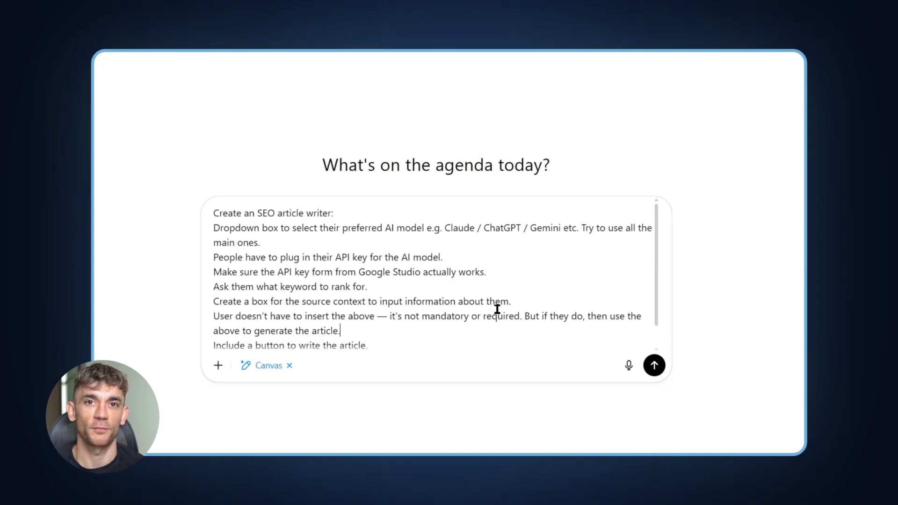
text(Use the API to generate the content, closely following the instructions below.)
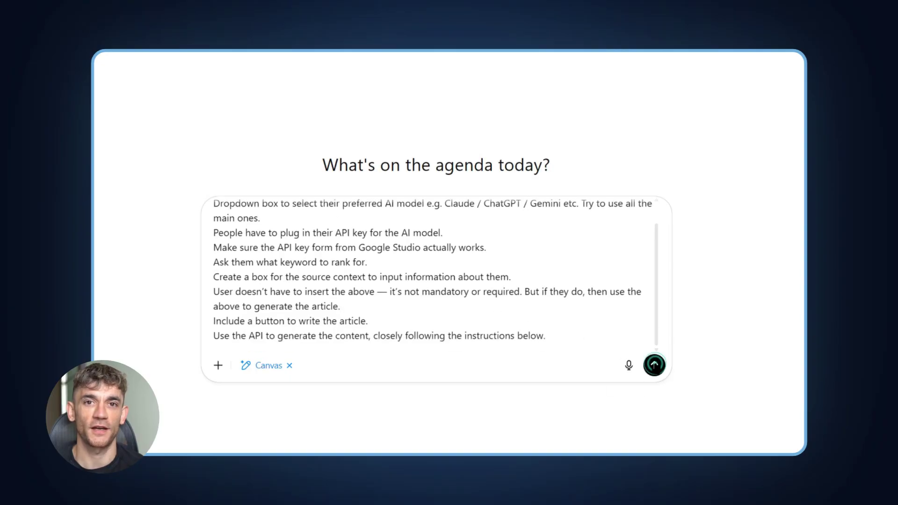
click(654, 365)
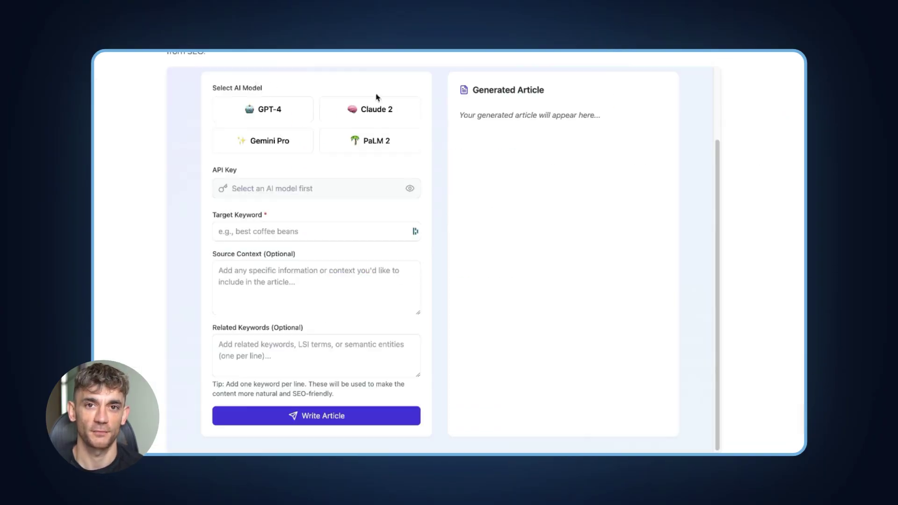
Fill in Gemini Pro, the API key, target keyword and author source context, then write the article.
click(270, 141)
click(295, 189)
key(ctrl+v)
click(297, 231)
text(best seo training birmingham)
key(Tab)
click(258, 260)
key(ctrl+v)
scroll(258, 260, up, 3)
scroll(228, 267, down, 2)
click(330, 388)
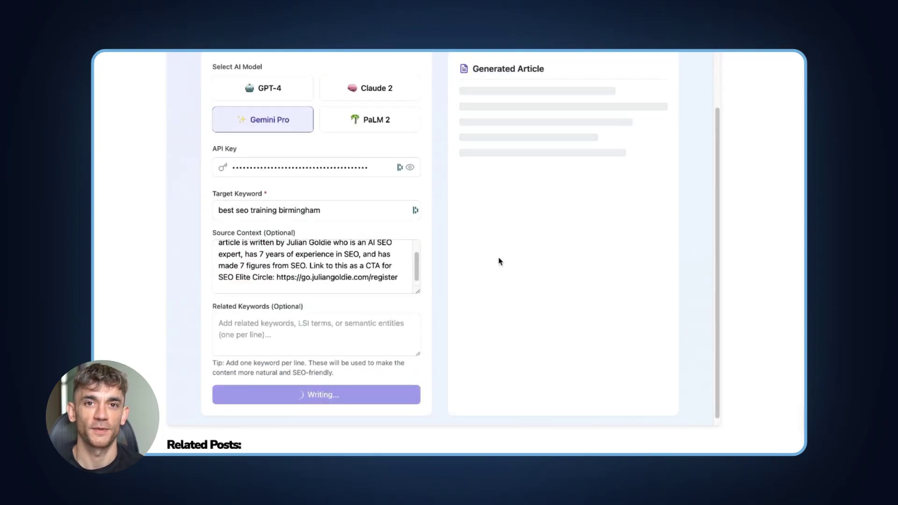
scroll(483, 243, up, 2)
Highlight the header and opening lines of the generated 363-word article.
drag(332, 63, 513, 161)
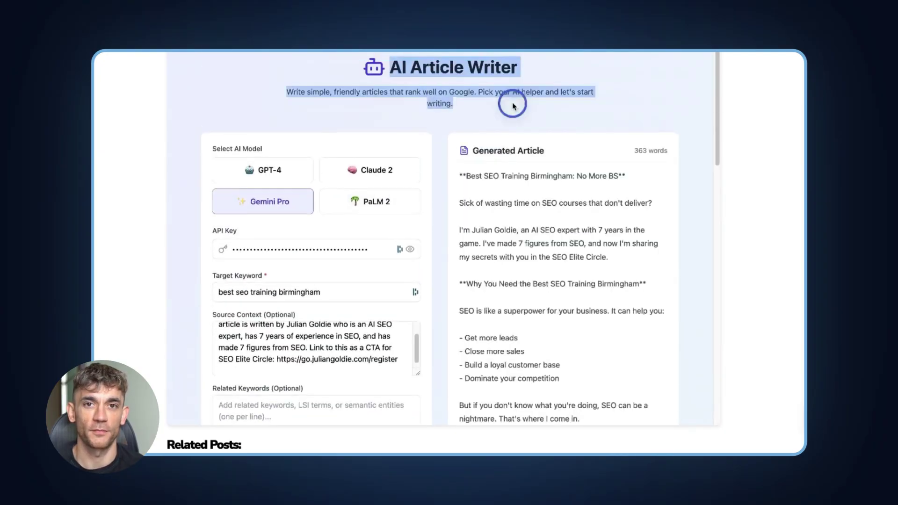
click(537, 244)
drag(468, 178, 611, 320)
scroll(603, 316, down, 5)
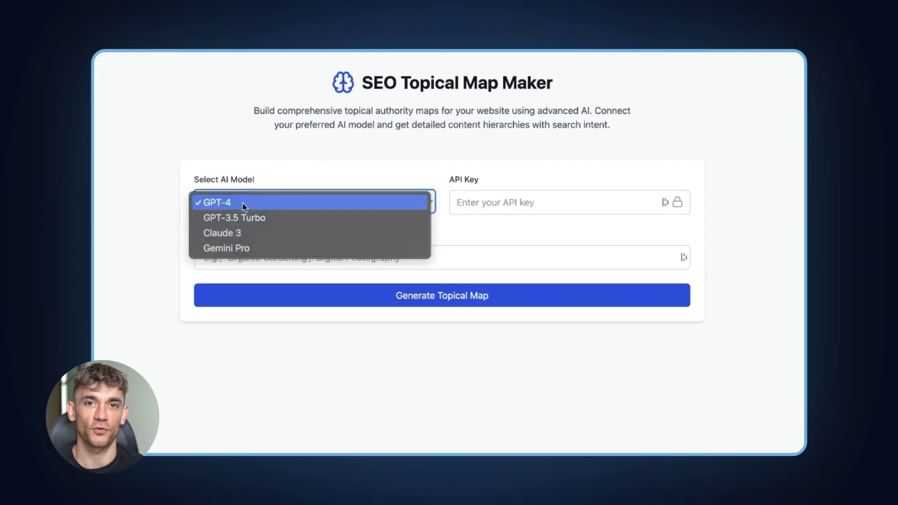
Keep GPT-4 as the Topical Map Maker model and focus the Niche/Topic field.
click(243, 206)
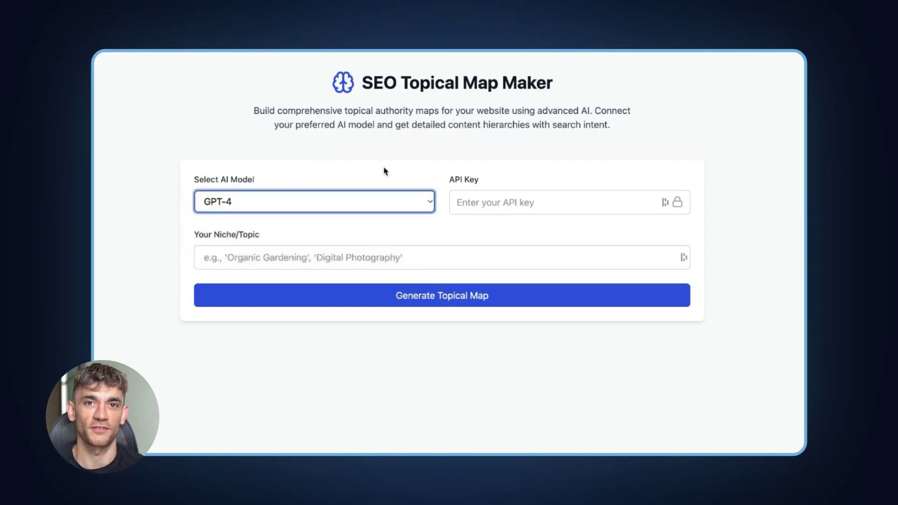
click(334, 254)
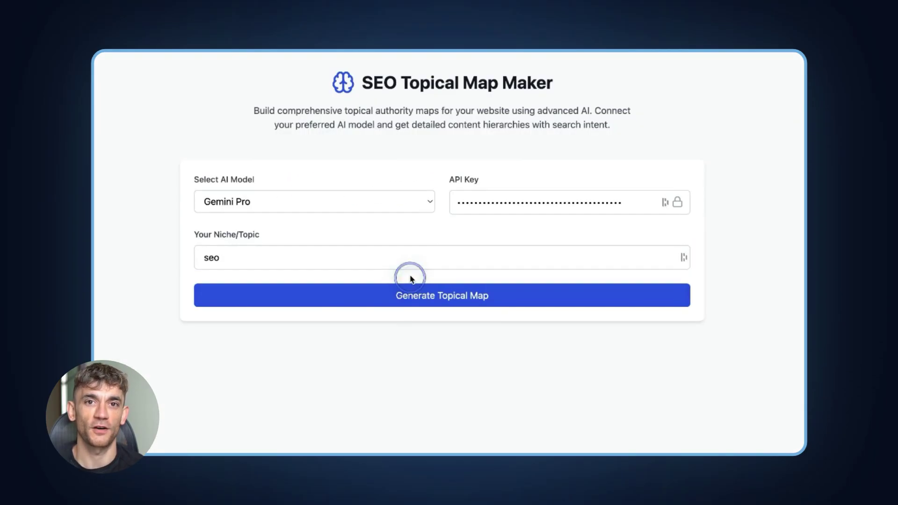
click(409, 296)
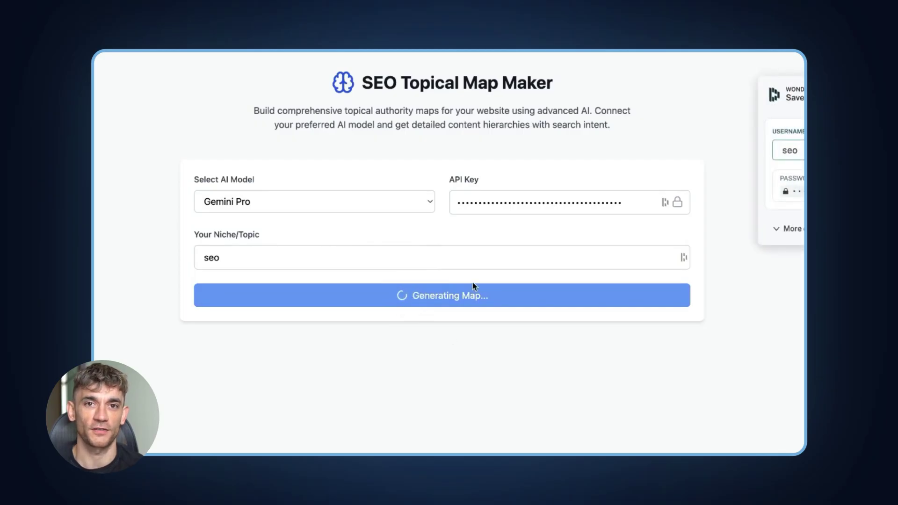
scroll(265, 284, down, 2)
triple_click(204, 261)
scroll(215, 330, down, 2)
scroll(317, 300, up, 5)
click(241, 355)
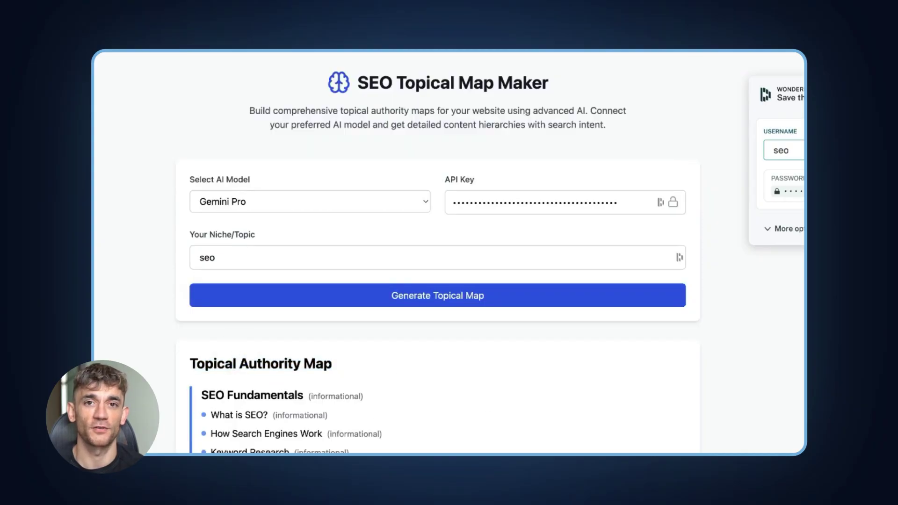
scroll(265, 268, down, 3)
scroll(265, 268, down, 1)
scroll(438, 280, up, 3)
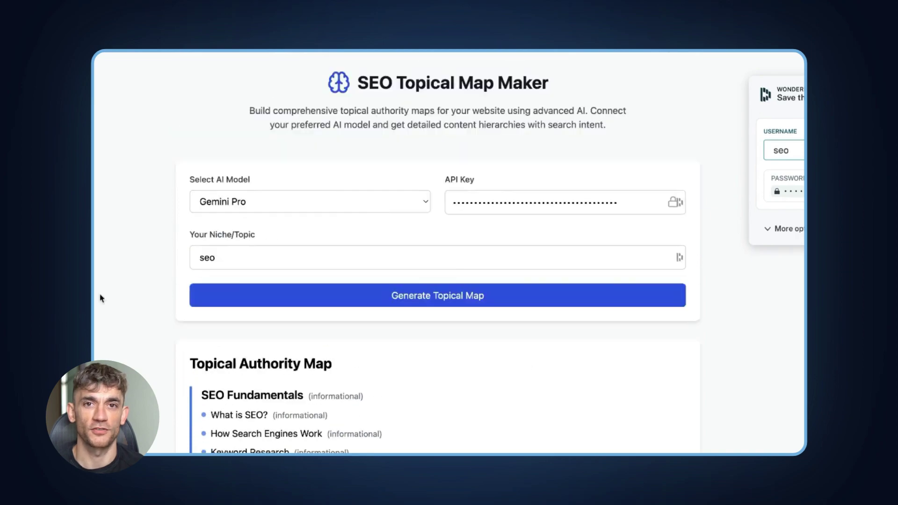
scroll(449, 421, down, 3)
drag(201, 204, 344, 211)
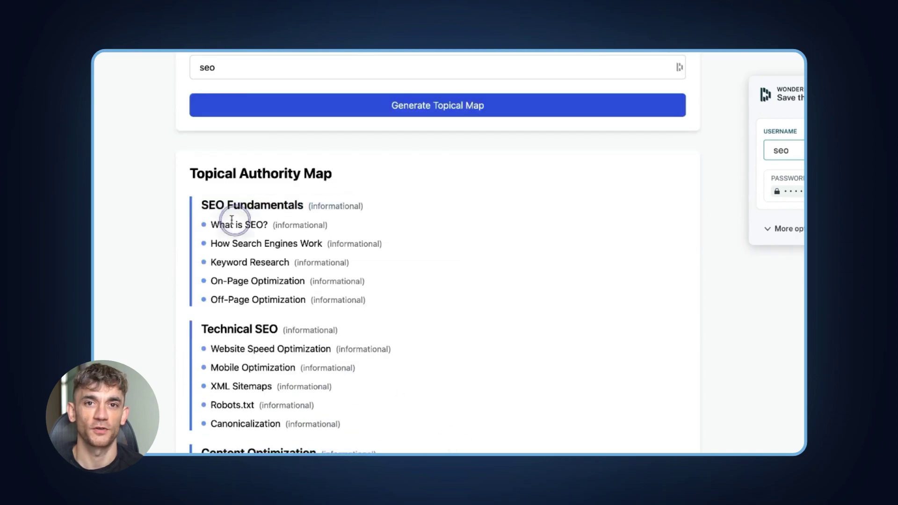
drag(211, 224, 465, 316)
scroll(466, 317, down, 1)
mouse_move(201, 293)
mouse_down()
mouse_move(358, 307)
mouse_move(342, 387)
mouse_up()
scroll(321, 402, down, 1)
scroll(294, 365, down, 5)
scroll(311, 351, down, 3)
scroll(311, 351, up, 5)
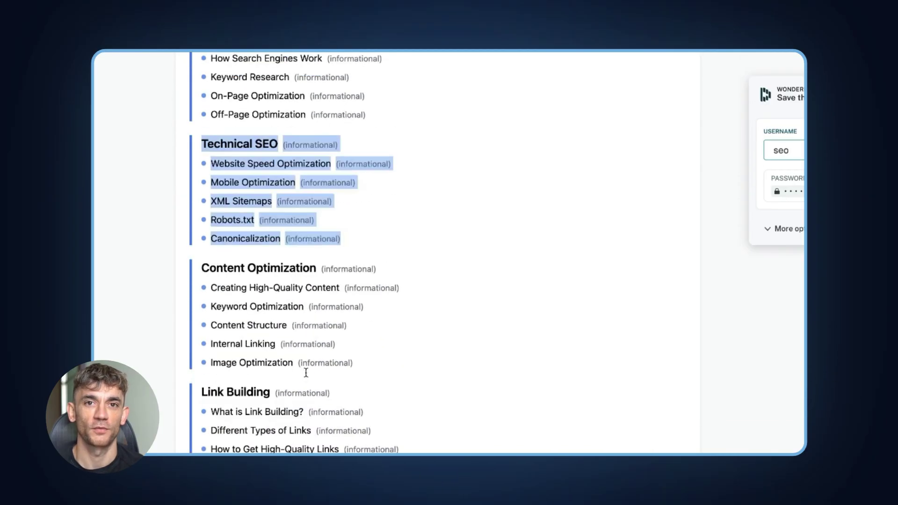
scroll(313, 373, down, 5)
scroll(338, 379, down, 3)
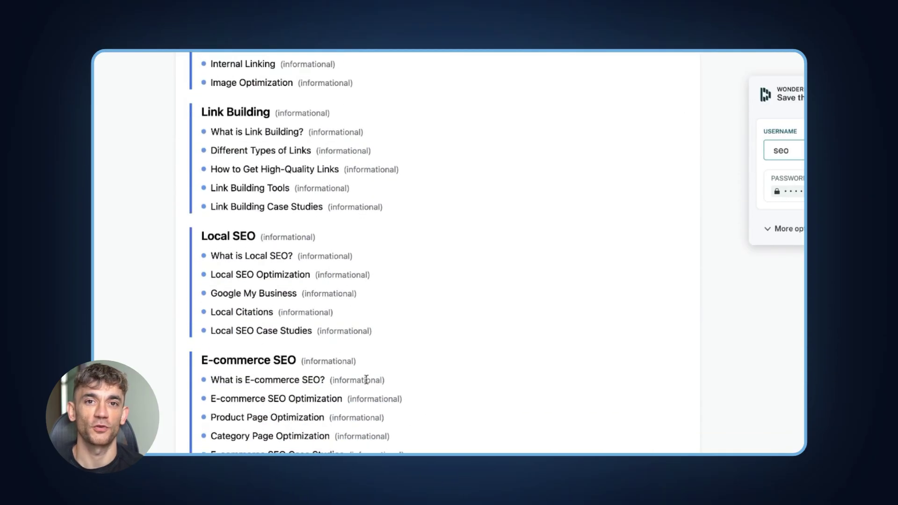
scroll(329, 402, down, 5)
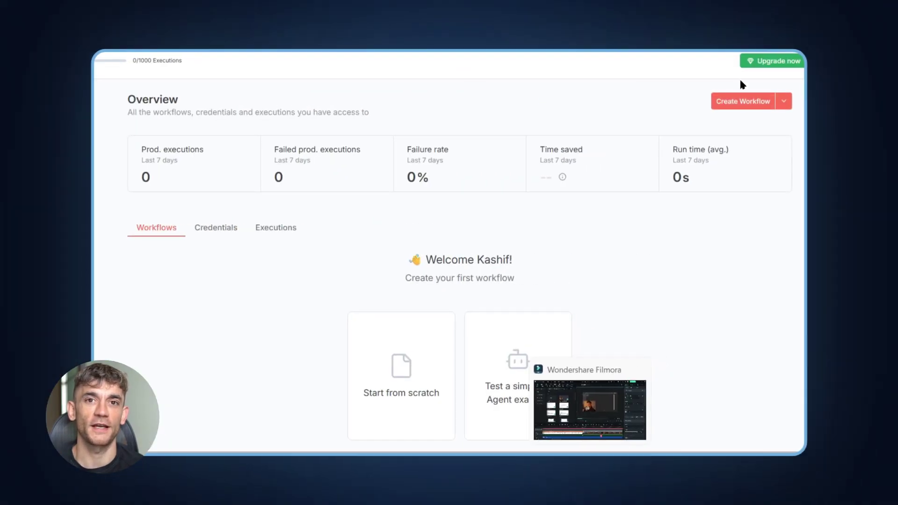
Create a new workflow with an AI Agent node and replace its system message.
click(741, 103)
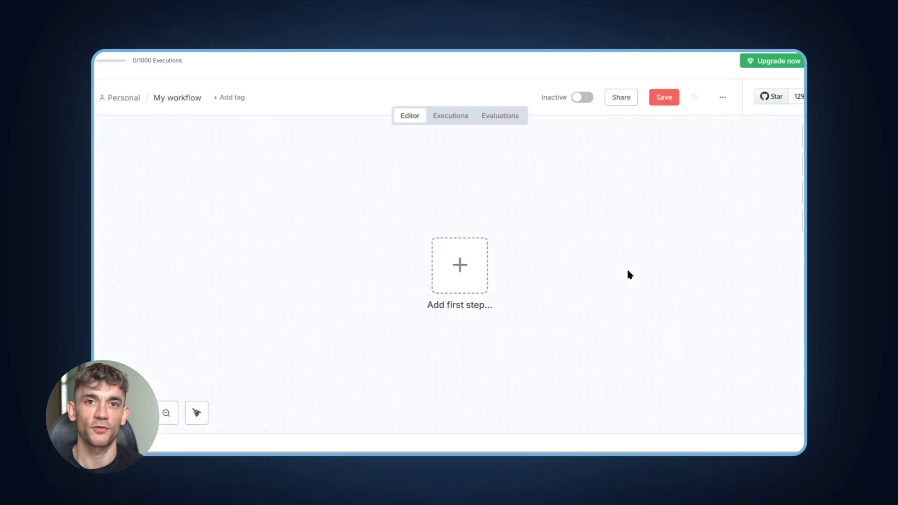
click(457, 265)
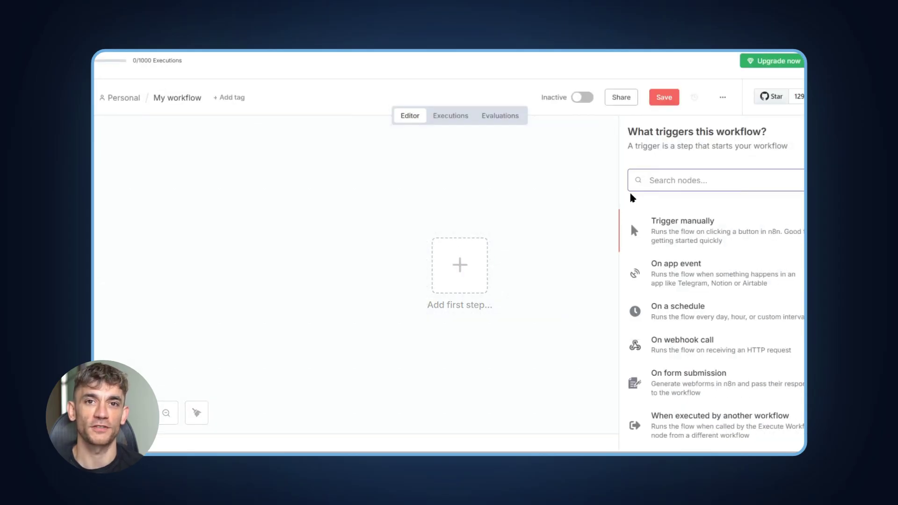
text(ai agent)
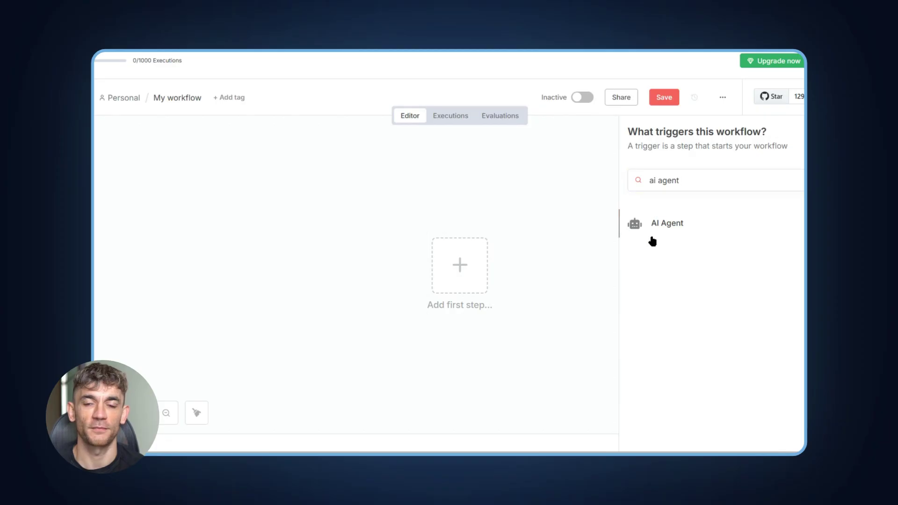
click(649, 239)
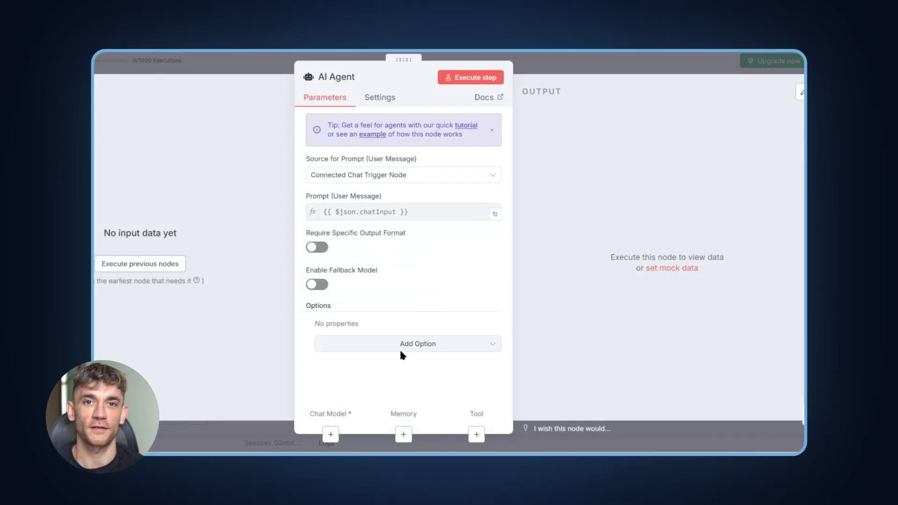
click(400, 353)
click(384, 223)
click(380, 353)
key(ctrl+a)
text(Your helpful SEO assistant for keyword research.)
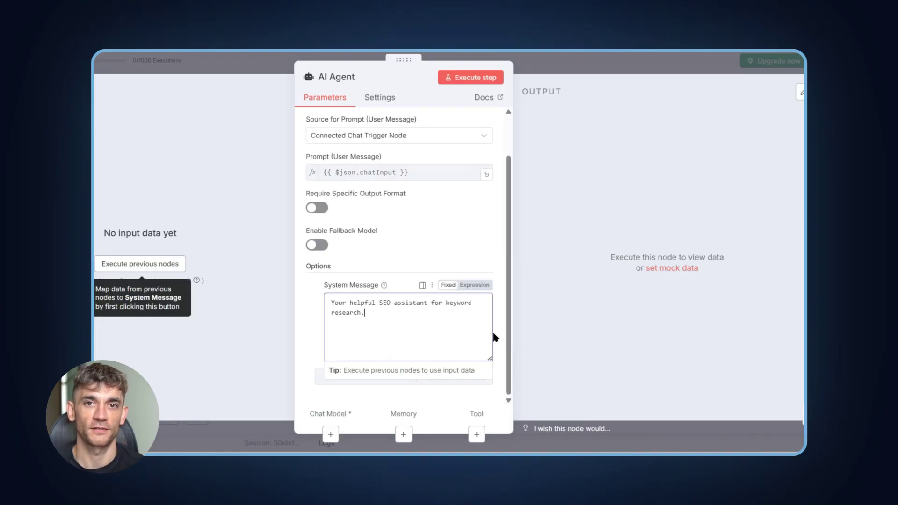
click(526, 340)
Attach an OpenAI Chat Model to the agent and send a test keyword chat message.
click(538, 337)
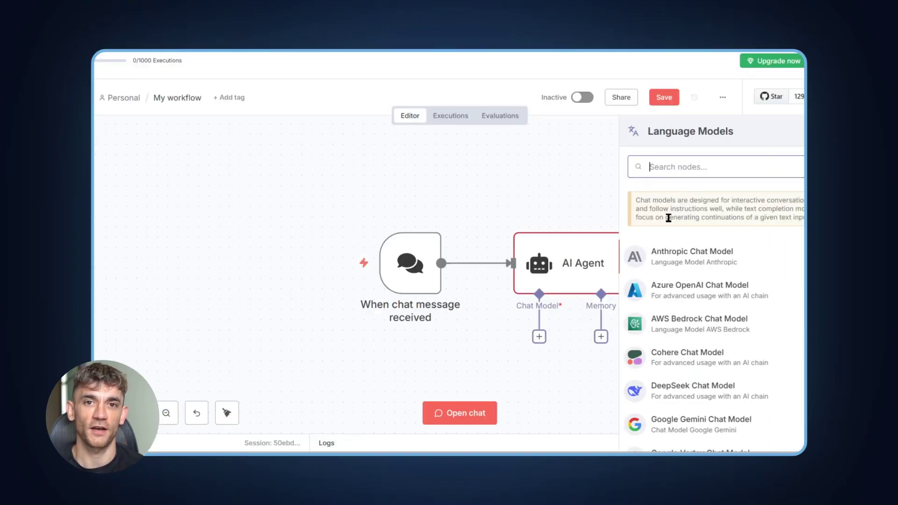
text(open a)
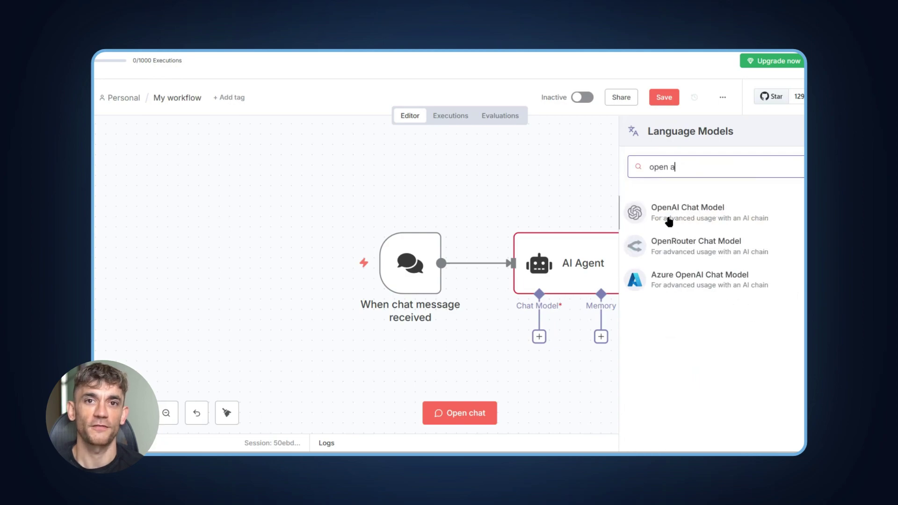
click(669, 223)
click(417, 225)
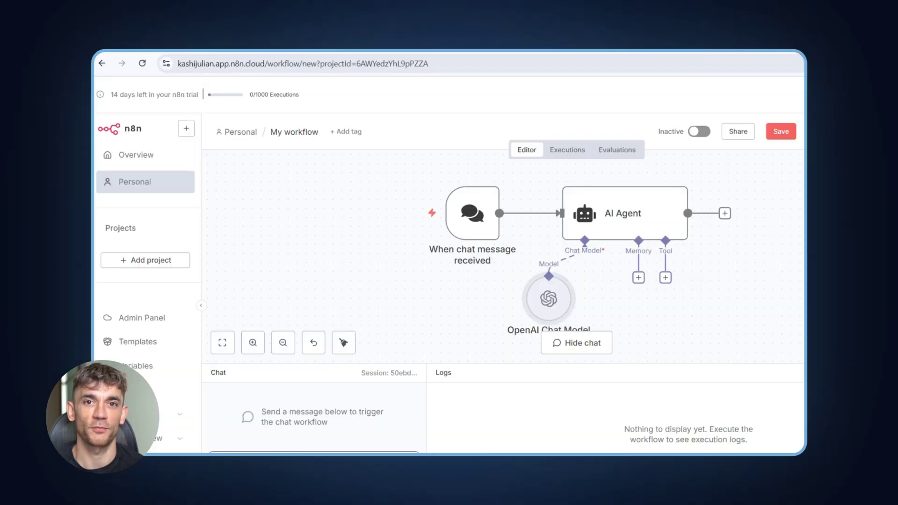
key(Return)
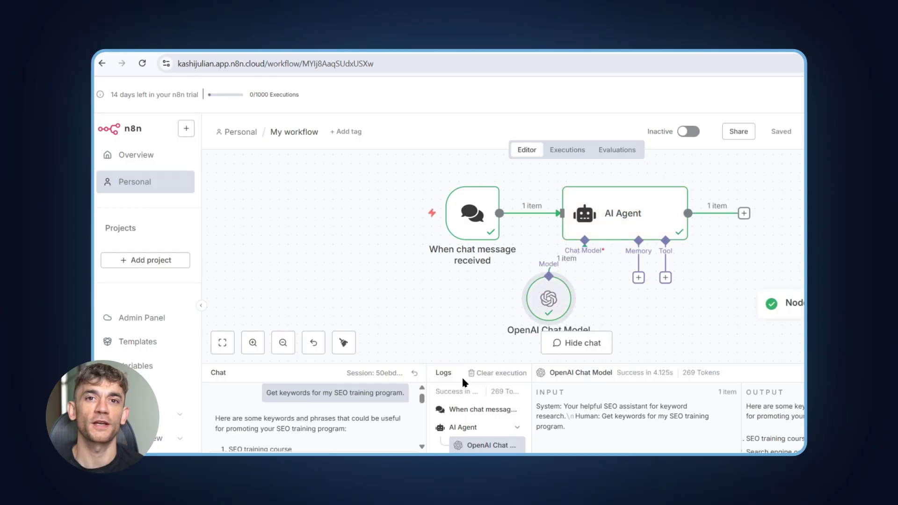
scroll(340, 415, down, 2)
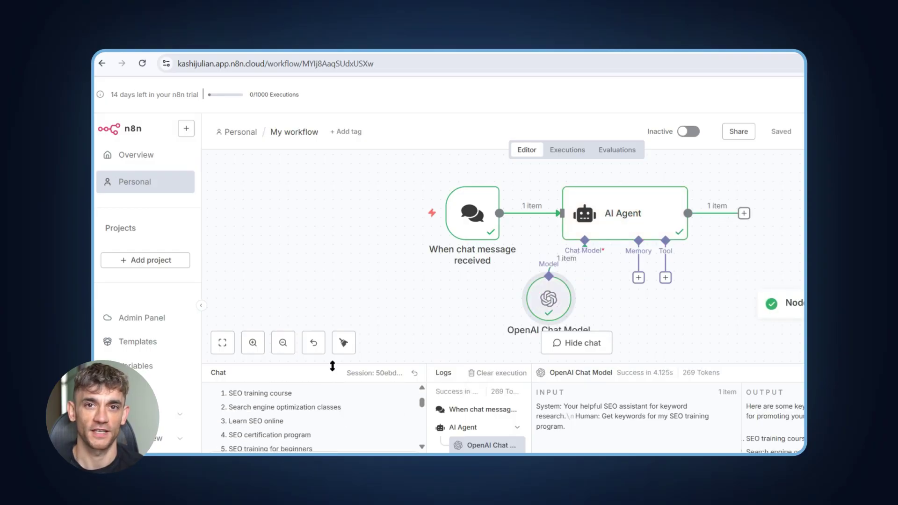
drag(333, 366, 334, 215)
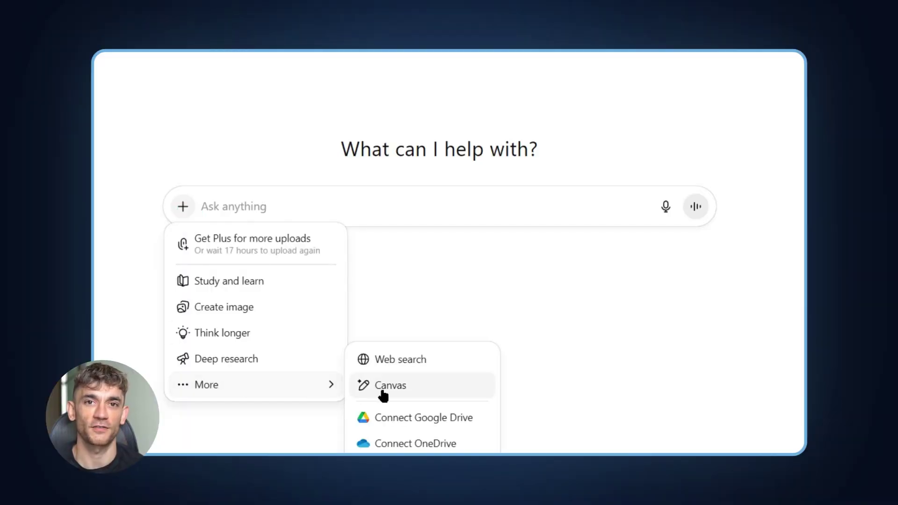
Paste the keyword research tool prompt into a Canvas-mode chat and send it.
click(383, 387)
text(Create a keyword research tool: Dropdown box to select their preferred AI model e.g. Claude / ChatGPT / Gemini etc. Try to use all the main ones. People have to plug in their API key for the AI model. Ask them what their niche is → Then have a button to click "Start Keyword Research." Find low competition keywords: relevant to the niche, long tail, actually being searched for. With the keywords, don’t go too long tail so there’ll be no search volume — you have to get the right balance. Cluster the keywords into relevant categories. Make sure the API key form from Google Studio actually works.)
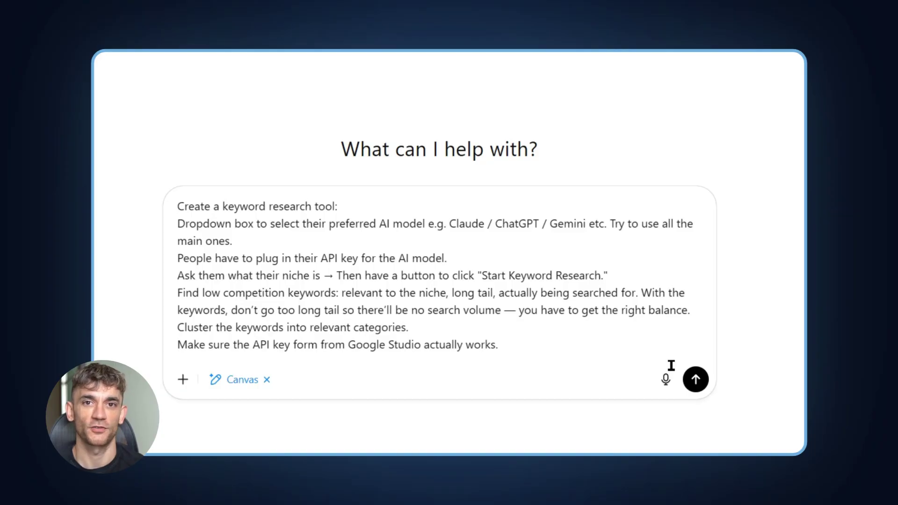
click(695, 380)
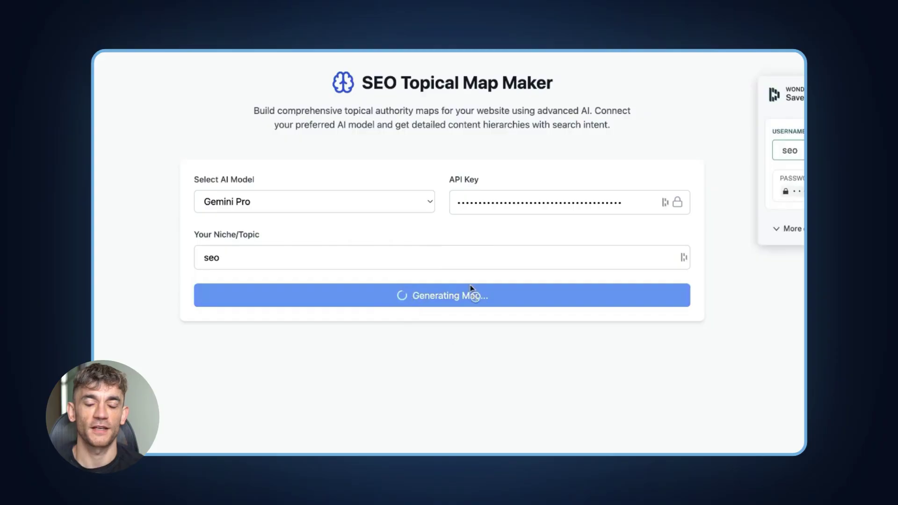
scroll(379, 267, down, 3)
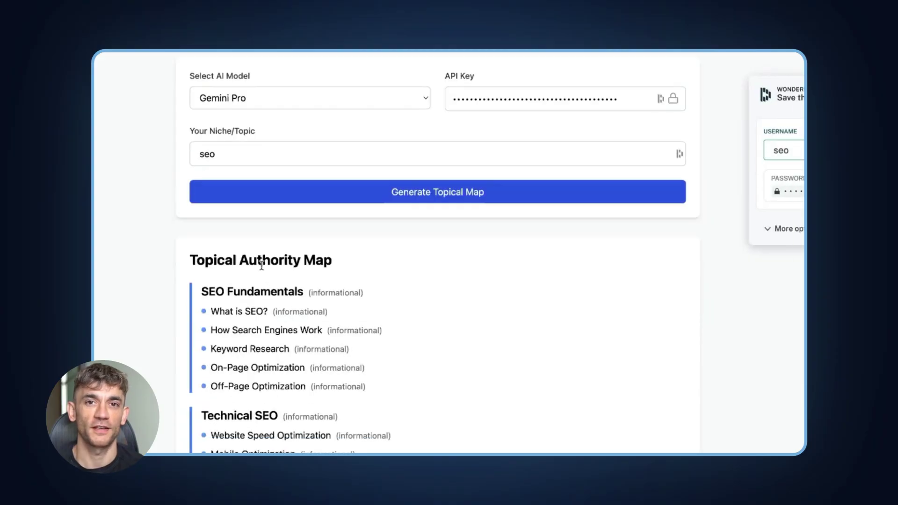
triple_click(211, 260)
scroll(221, 336, down, 2)
scroll(316, 298, up, 5)
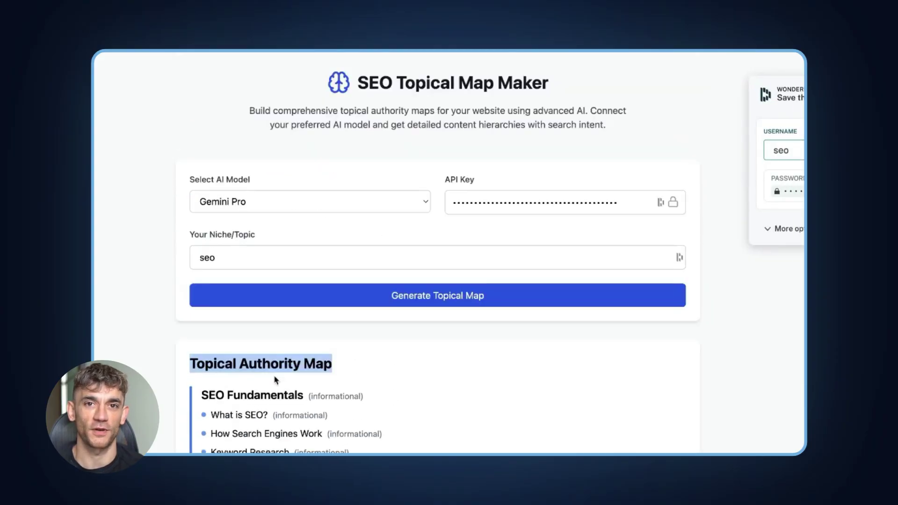
click(271, 367)
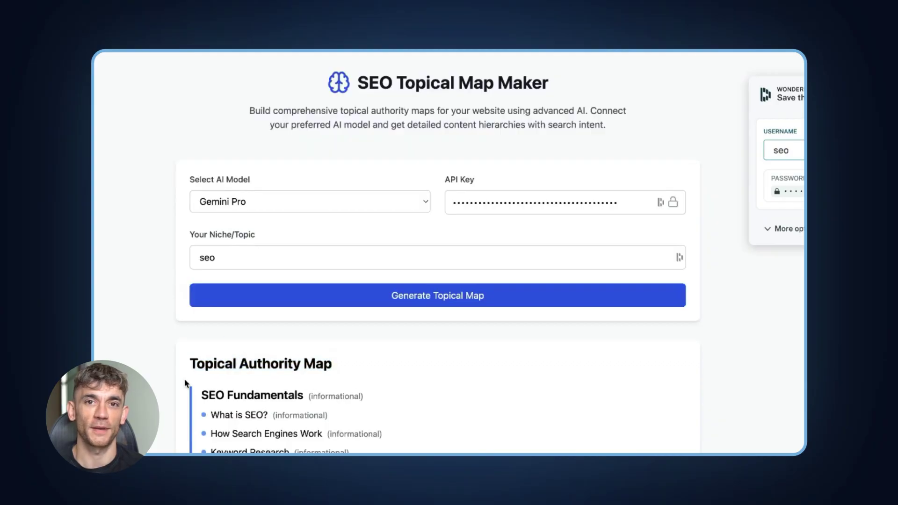
scroll(394, 372, down, 5)
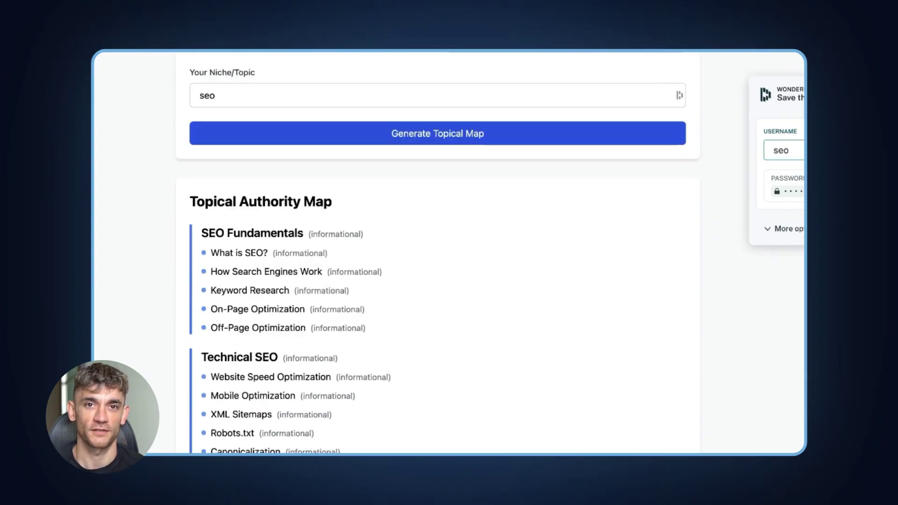
scroll(233, 442, down, 1)
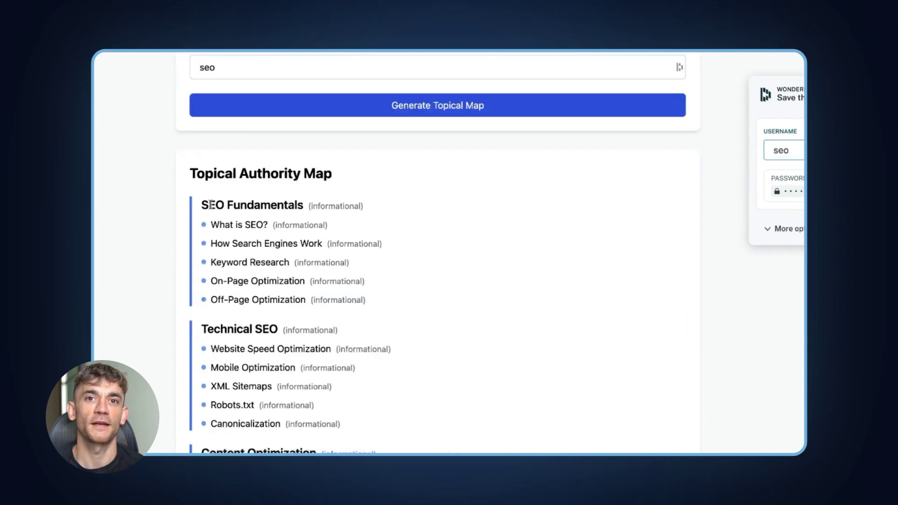
drag(201, 205, 344, 210)
drag(211, 223, 465, 317)
scroll(330, 301, down, 1)
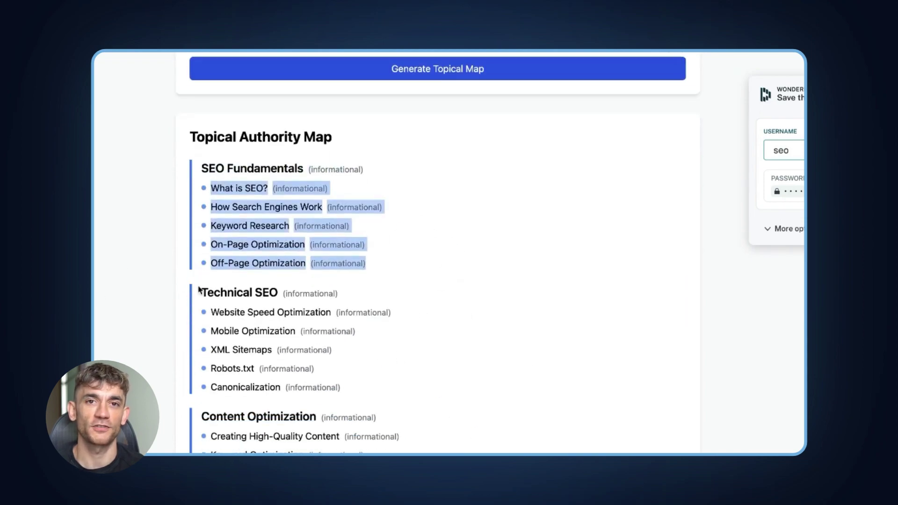
mouse_move(199, 292)
mouse_down()
mouse_move(359, 307)
mouse_move(321, 401)
mouse_up()
scroll(320, 402, down, 5)
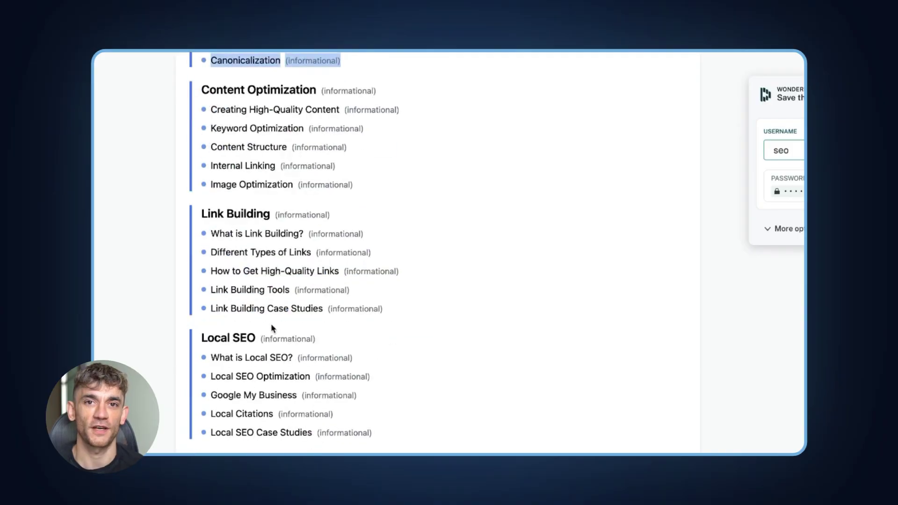
scroll(311, 350, down, 3)
scroll(311, 349, up, 5)
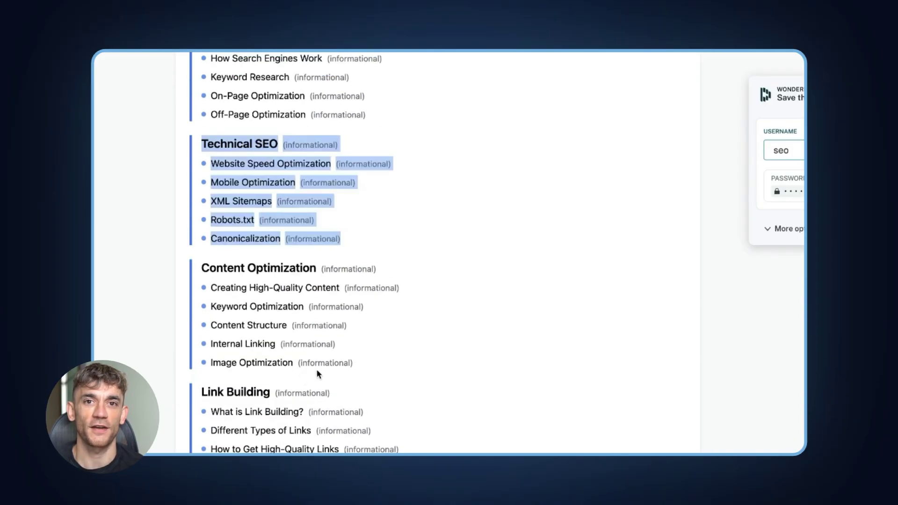
scroll(316, 372, down, 3)
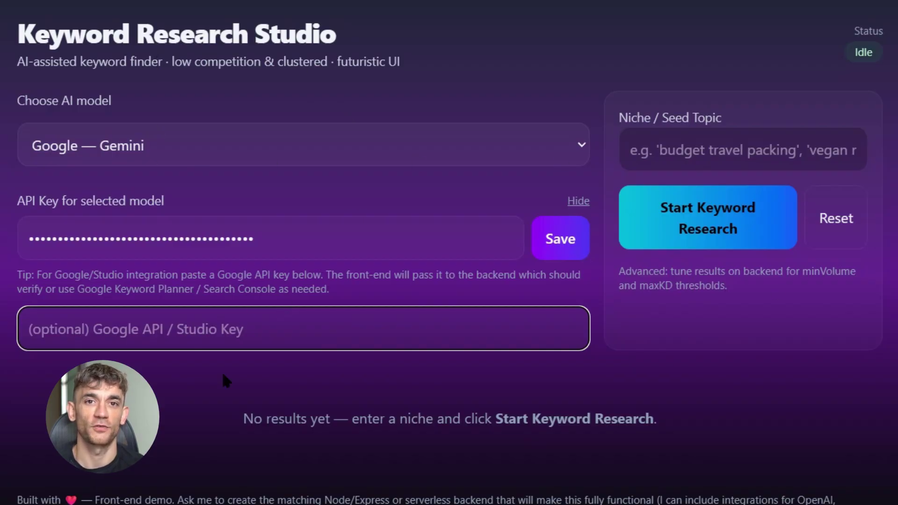
drag(246, 420, 294, 419)
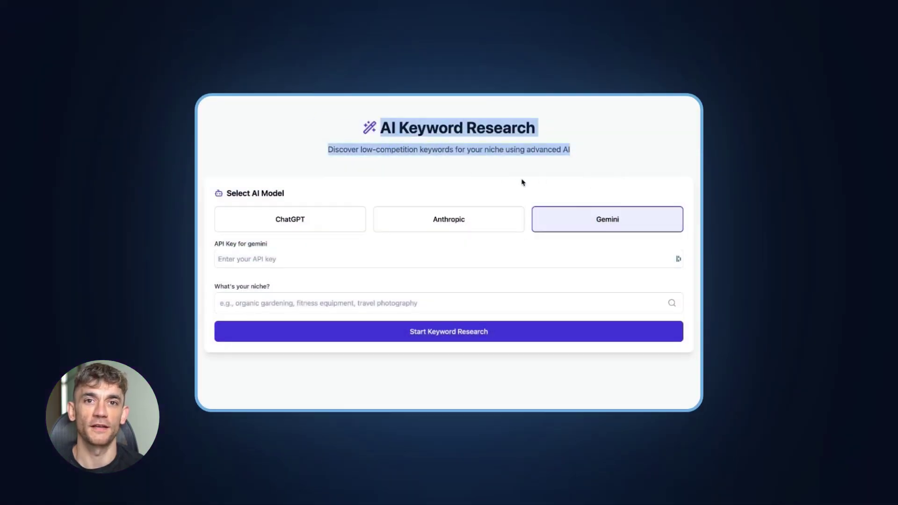
click(523, 184)
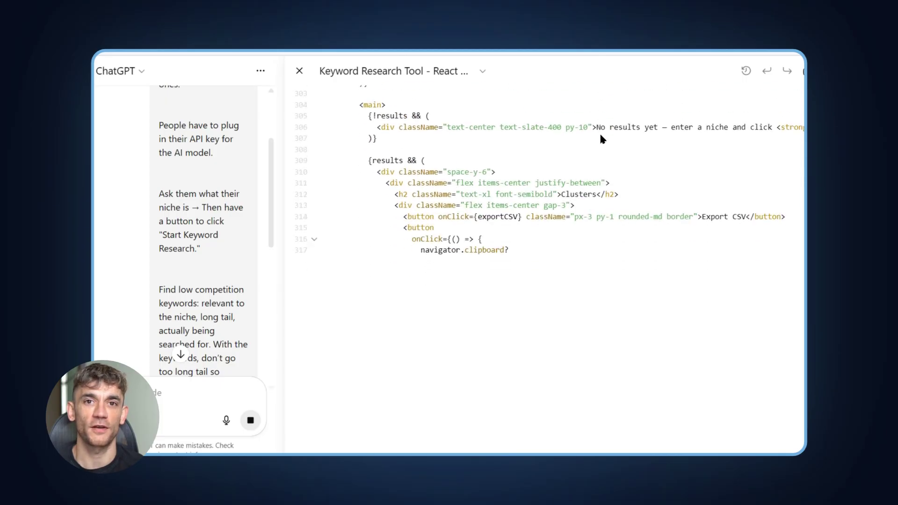
Watch Canvas write the Keyword Research Tool code, with its CSV export and results layout.
key(ctrl+shift+a)
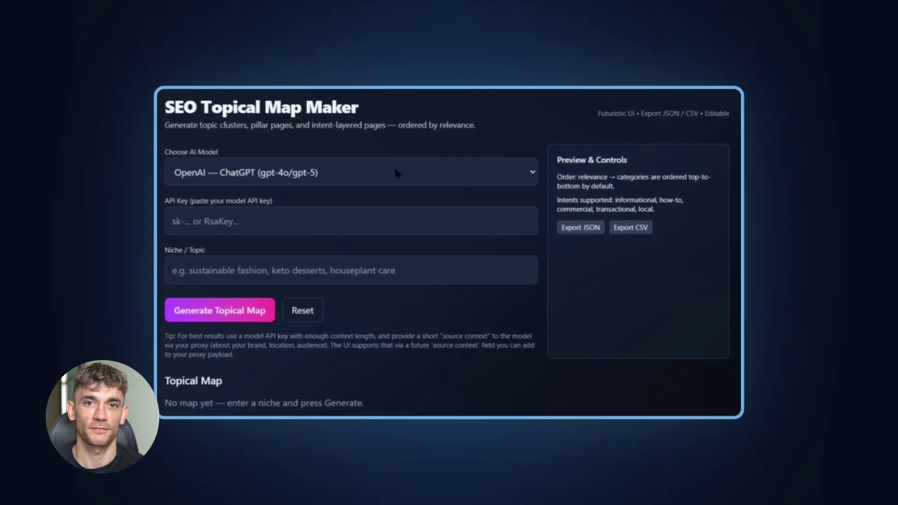
click(526, 170)
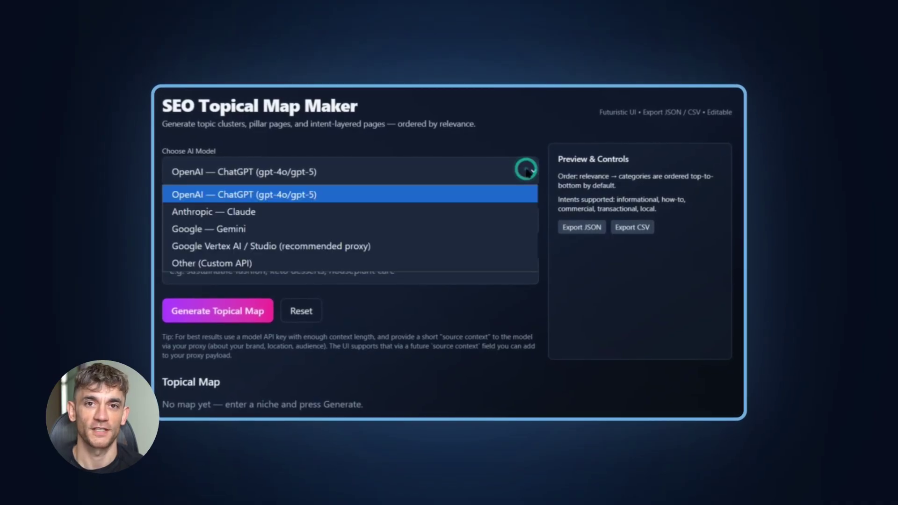
click(469, 196)
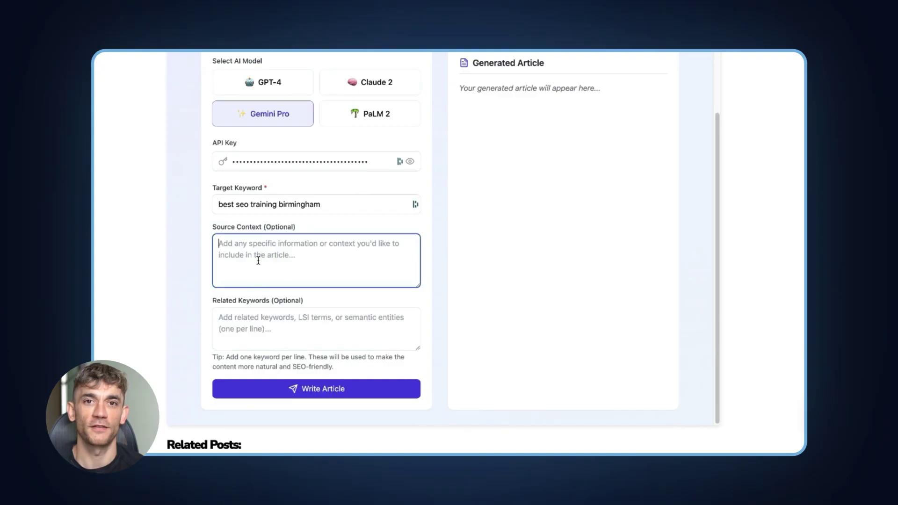
scroll(239, 245, up, 2)
scroll(229, 267, down, 2)
Write and highlight the Birmingham SEO article, then check the Topical Map Maker's models and niche field.
click(334, 388)
scroll(428, 220, up, 2)
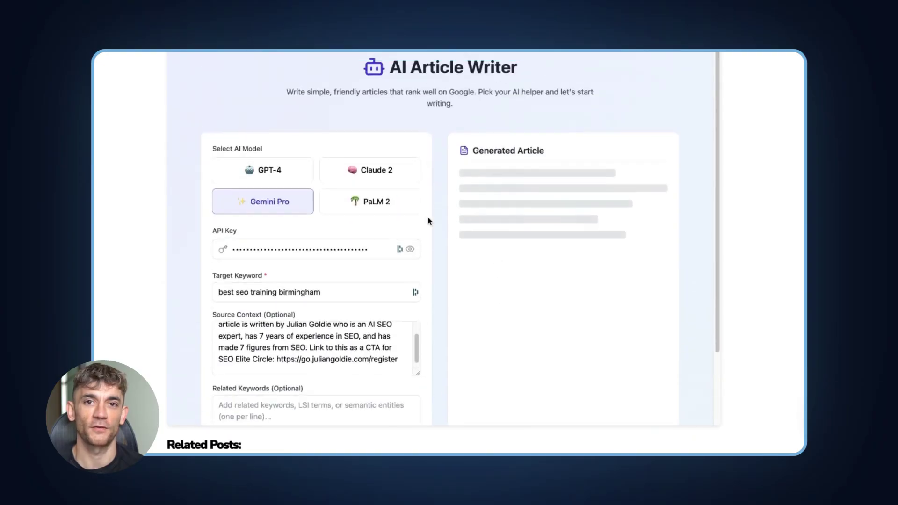
drag(331, 60, 527, 101)
click(519, 170)
drag(468, 177, 608, 323)
scroll(608, 323, down, 10)
scroll(603, 326, down, 10)
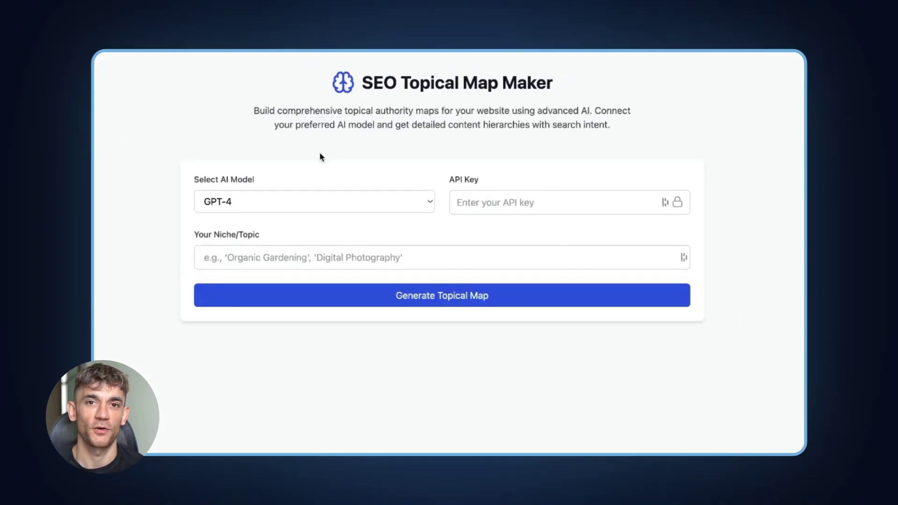
click(244, 201)
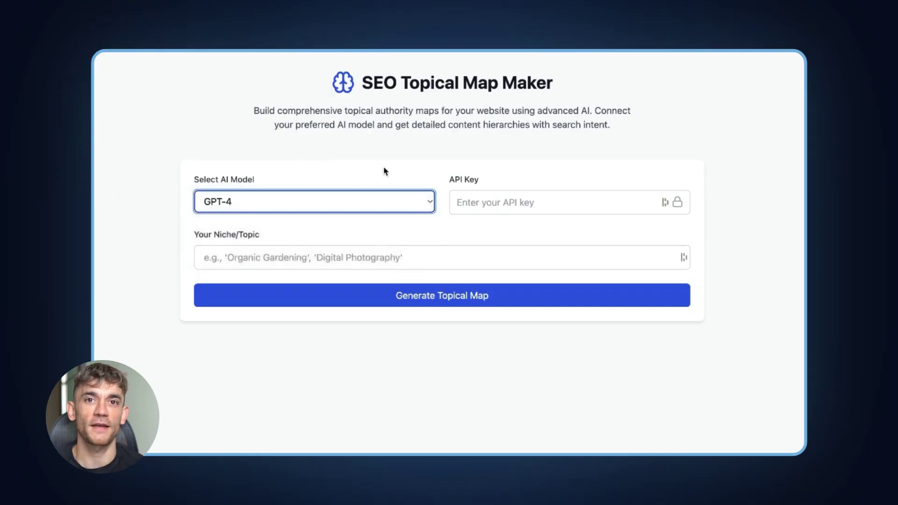
click(327, 253)
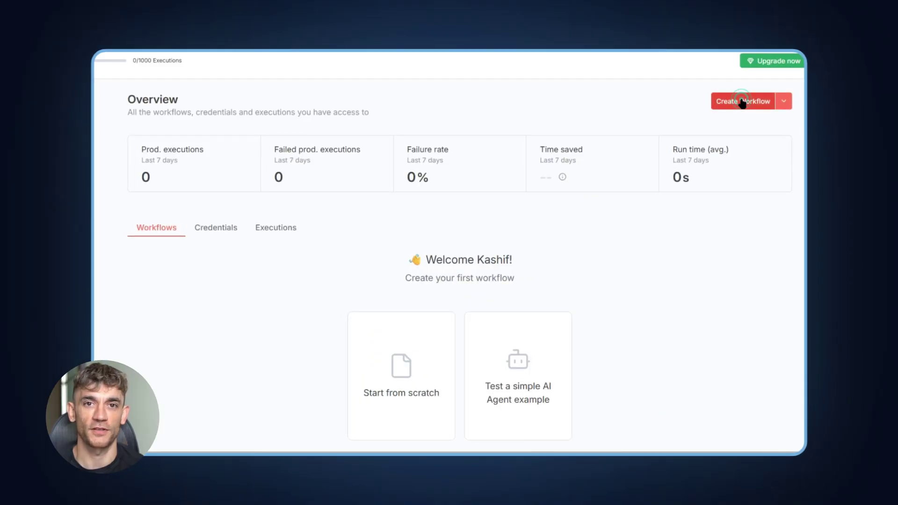
Create an n8n workflow with an AI Agent first step and a 'You are a helpful assistant' system message.
click(743, 102)
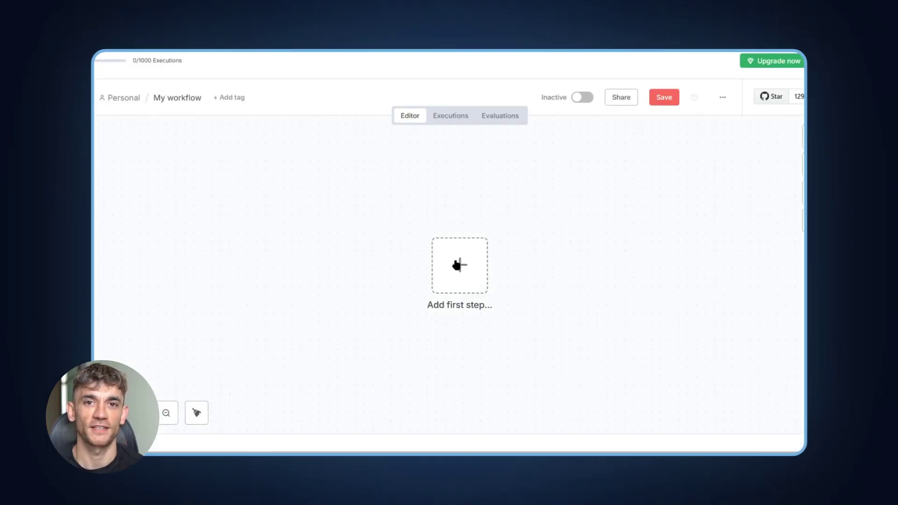
click(457, 264)
text(ai agent)
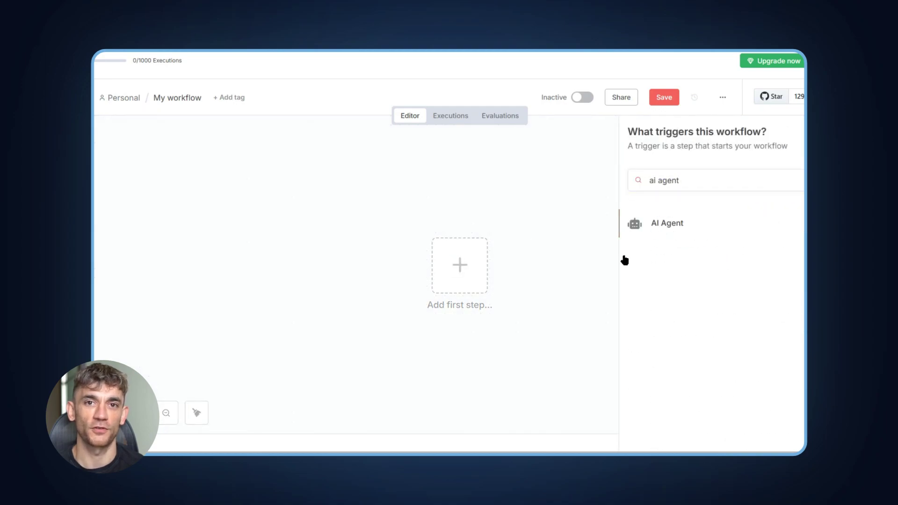
key(Return)
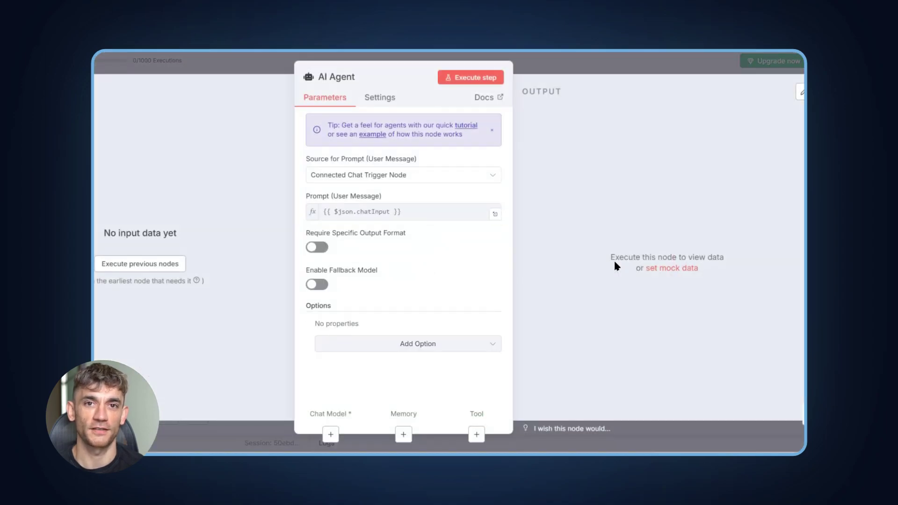
click(401, 351)
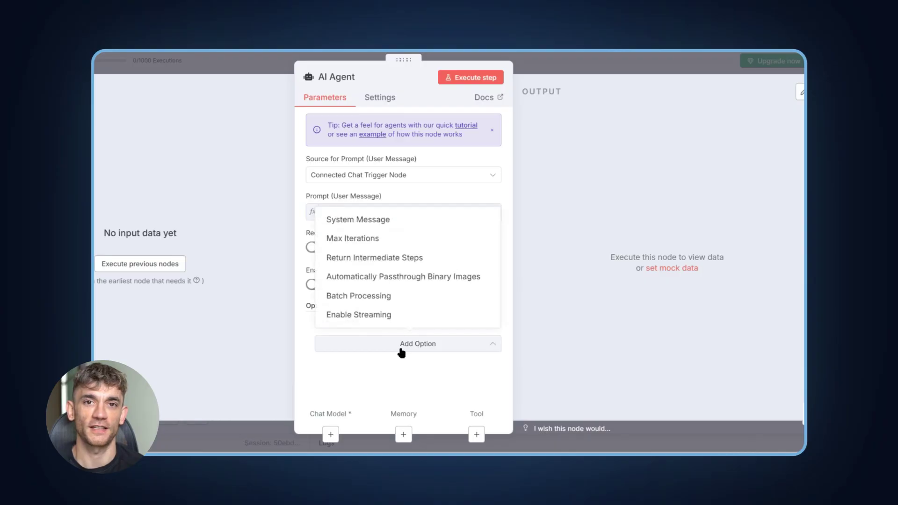
click(384, 221)
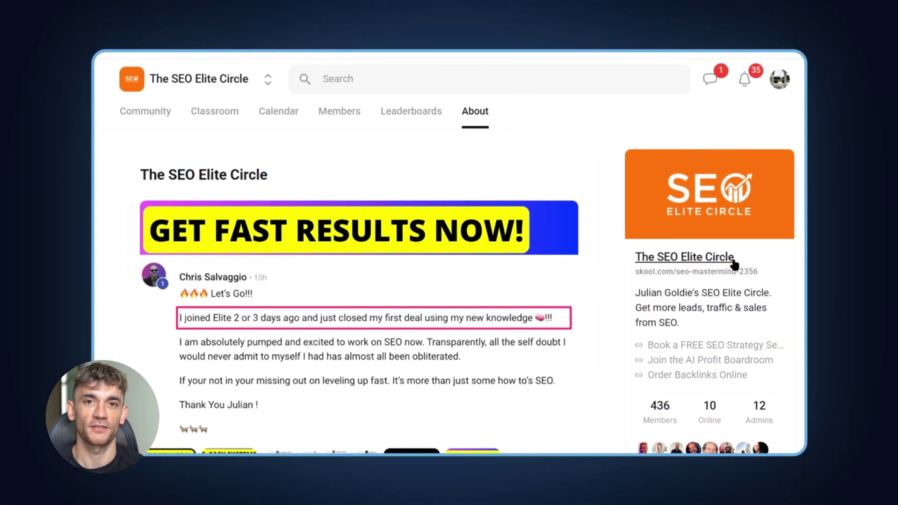
drag(733, 258, 622, 255)
scroll(607, 259, down, 1)
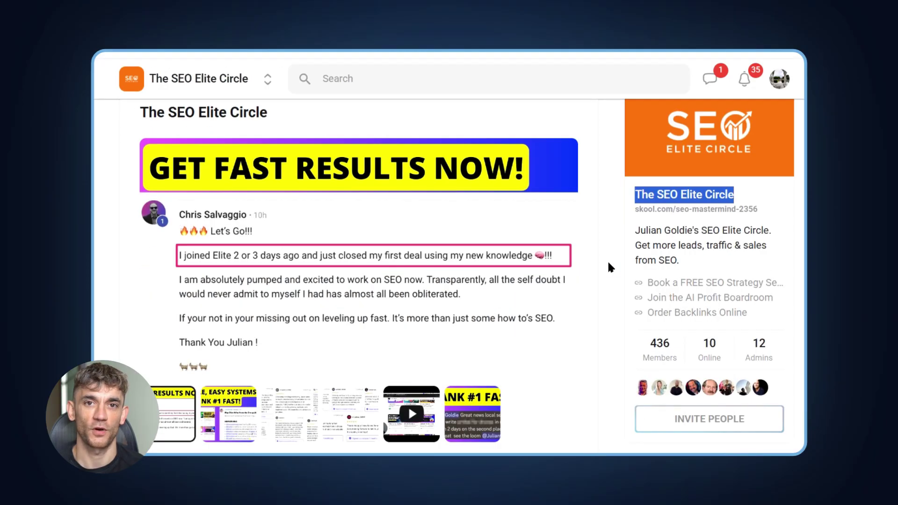
scroll(608, 267, down, 2)
scroll(608, 267, up, 3)
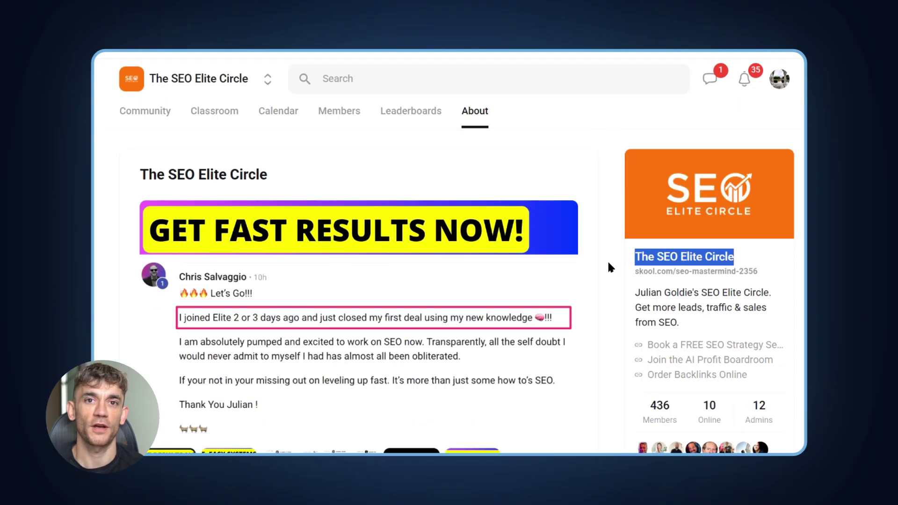
View The SEO Elite Circle's weekly Q&A calendar, then its Classroom course cards.
click(263, 112)
scroll(527, 246, down, 1)
scroll(526, 245, down, 1)
scroll(221, 124, up, 1)
scroll(221, 124, up, 1)
click(220, 119)
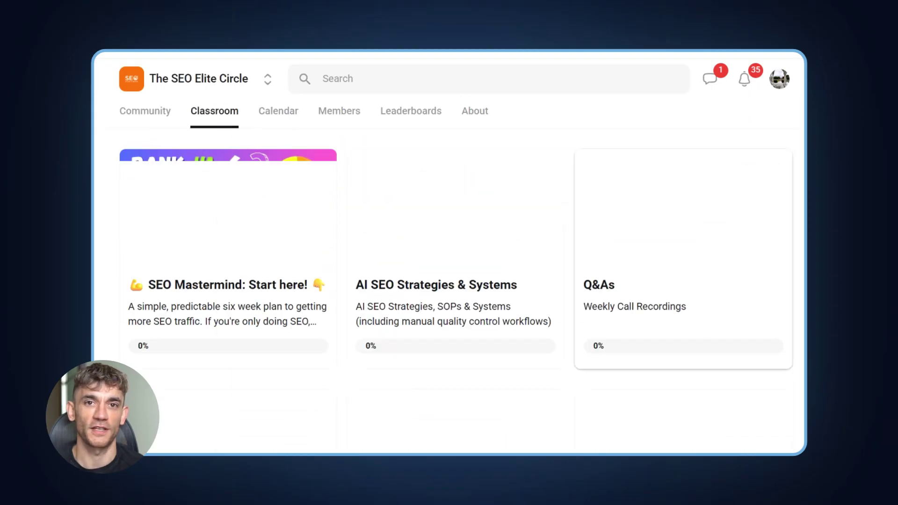